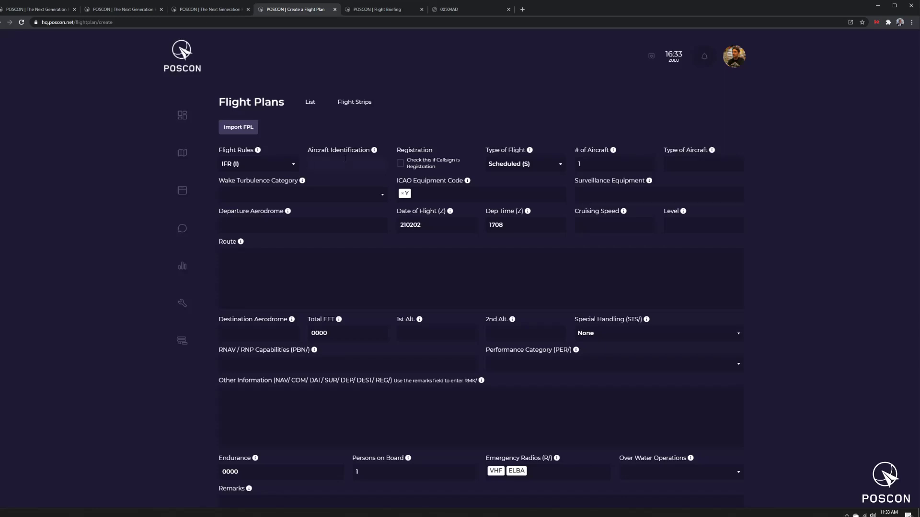
Step: Enter N51LA as a registration, with Non-Scheduled (N) flight type and aircraft type B190
text(N51LA)
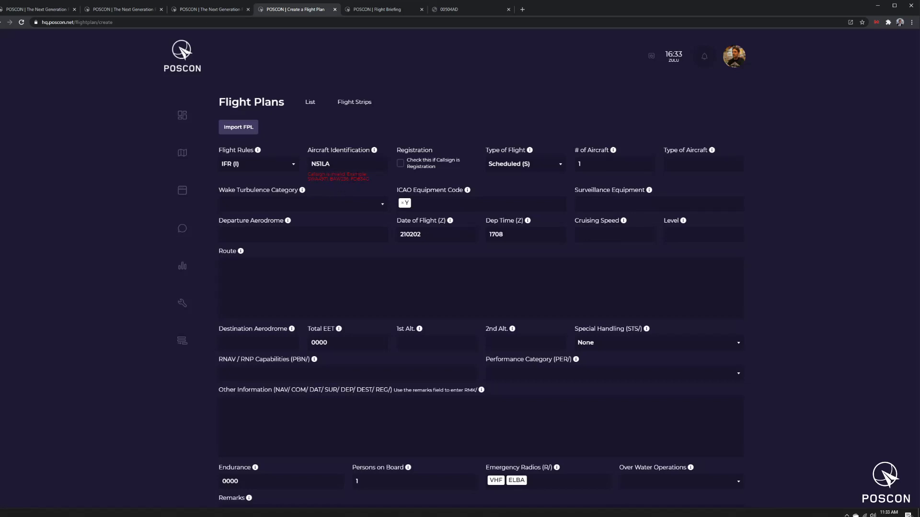
click(400, 166)
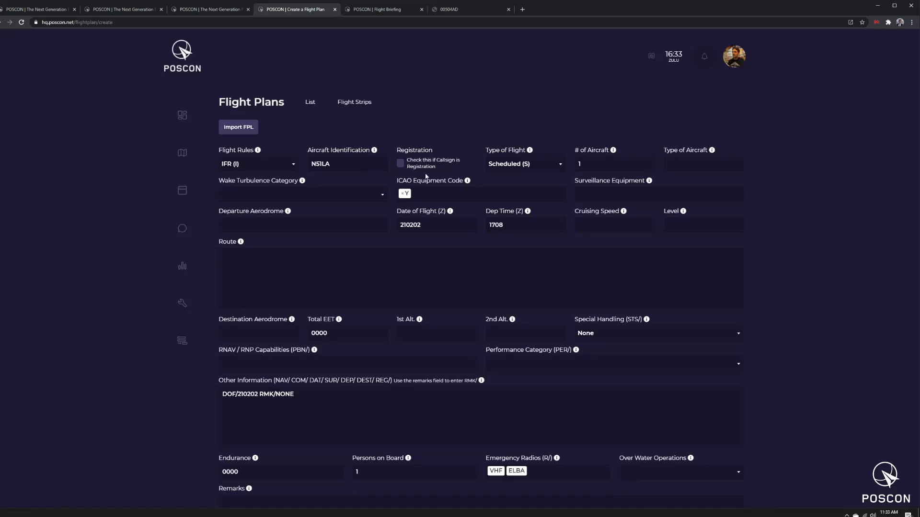
click(534, 166)
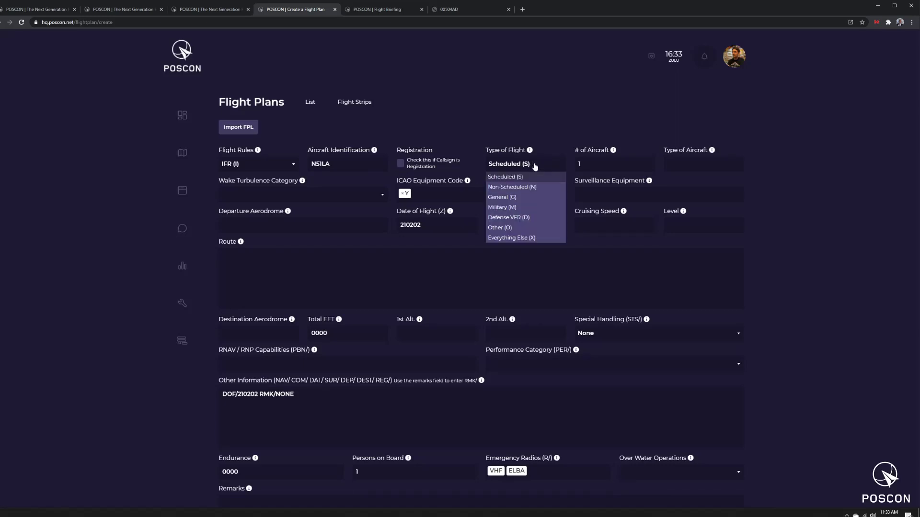
click(535, 166)
click(535, 167)
click(515, 189)
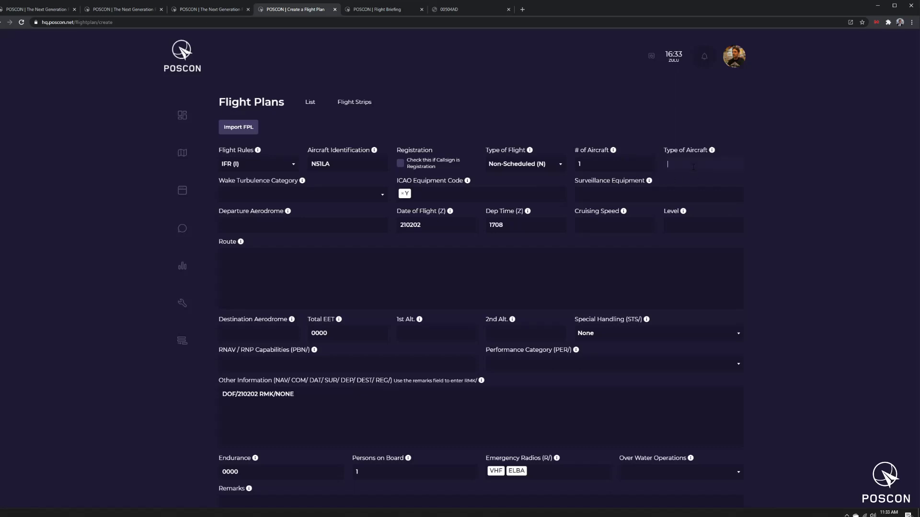
text(B1`)
text(0)
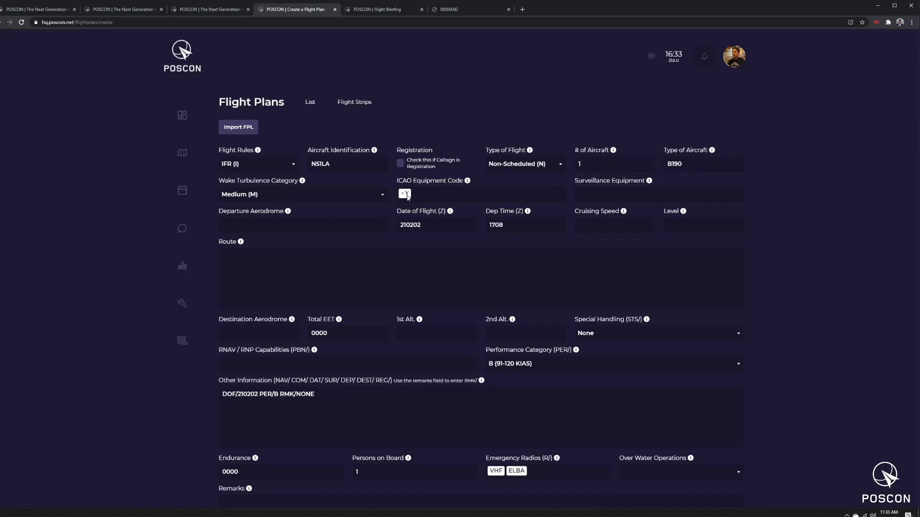
Step: Check the ICAO equipment code options, keeping only Y selected
click(433, 196)
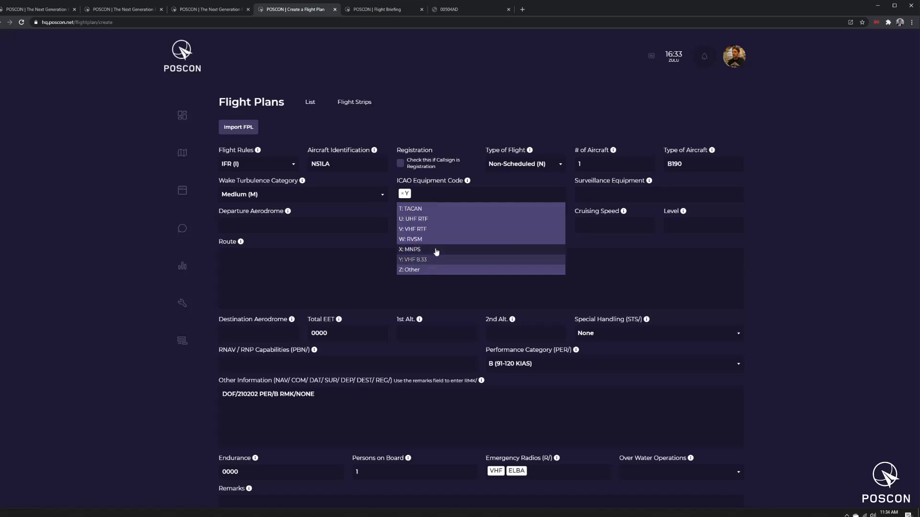
click(448, 194)
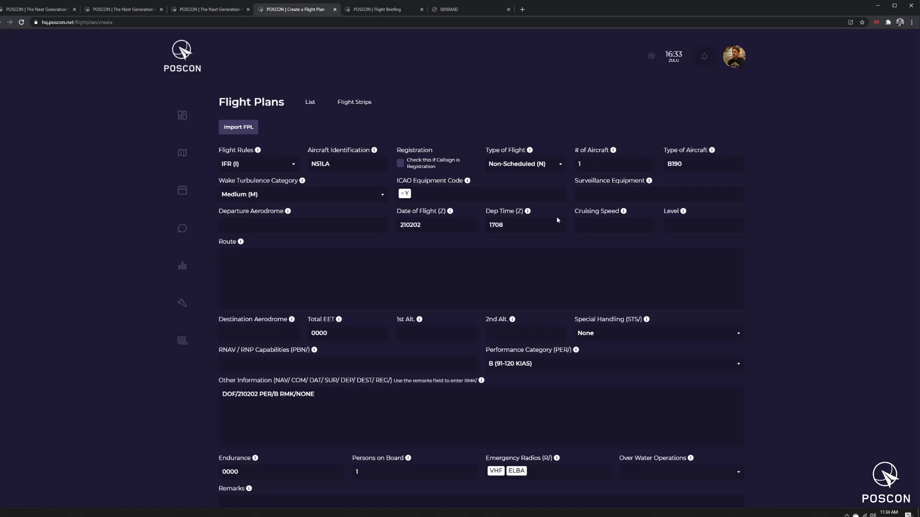
click(584, 194)
click(476, 193)
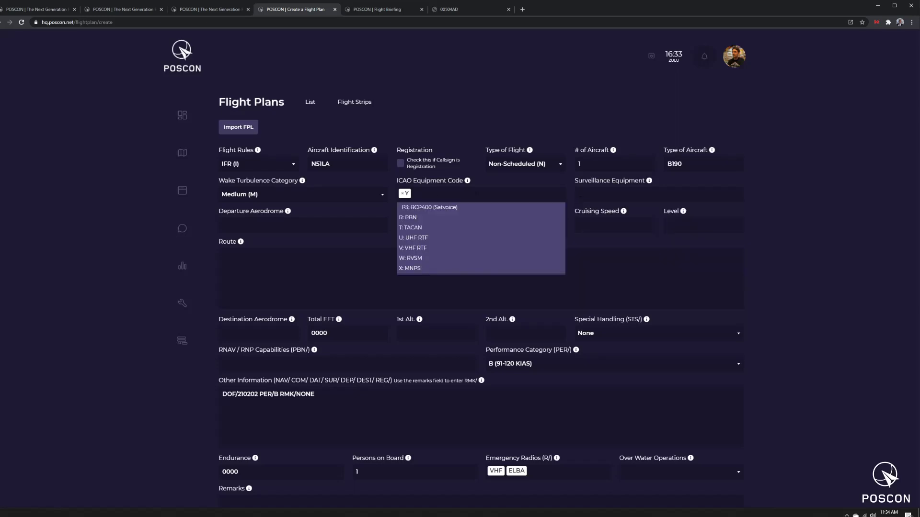
scroll(471, 219, down, 2)
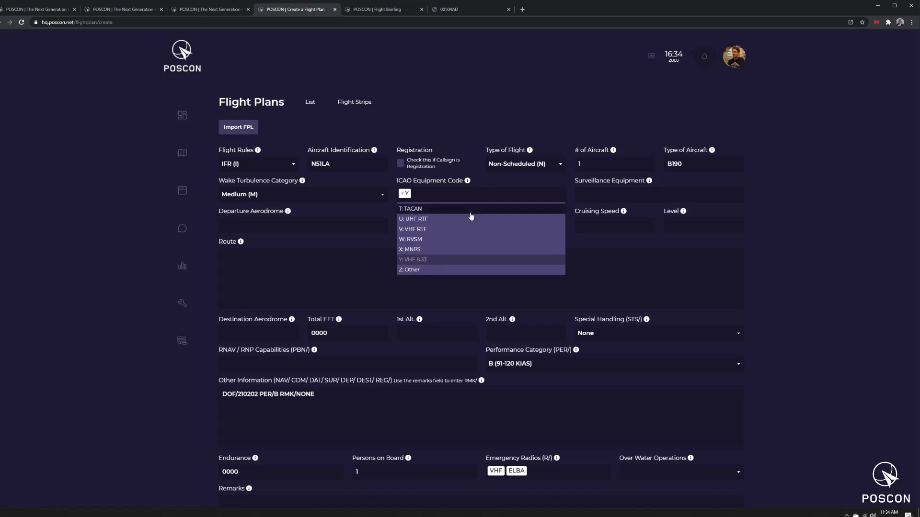
scroll(471, 218, up, 10)
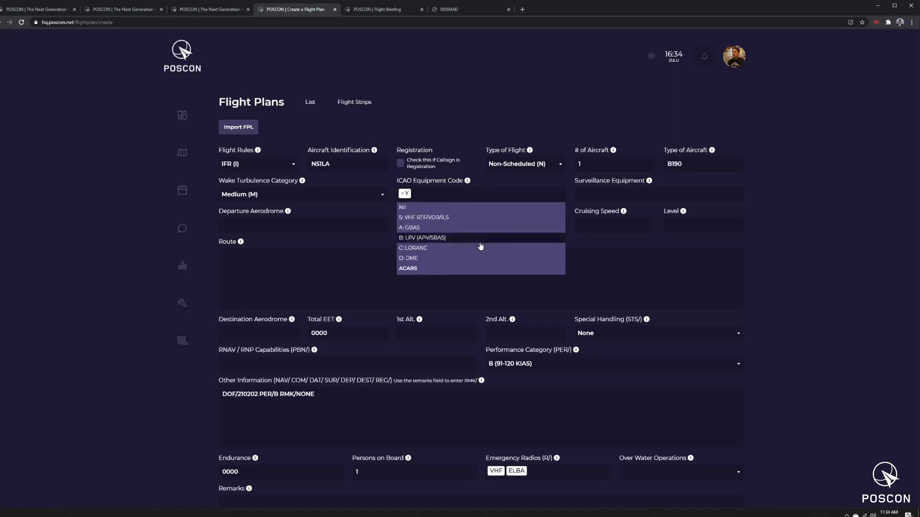
Step: Set surveillance equipment to S: Mode S, ACID and ALT, and verify it
click(604, 194)
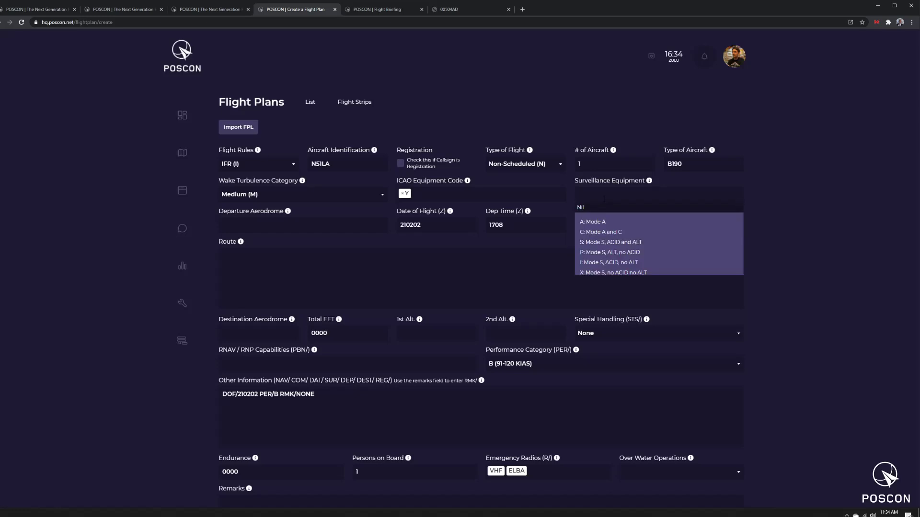
text(s)
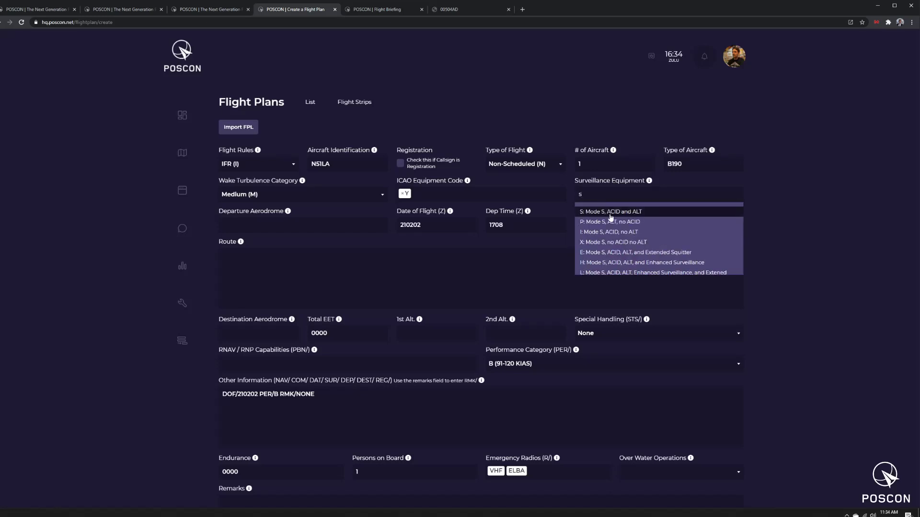
click(610, 212)
click(767, 212)
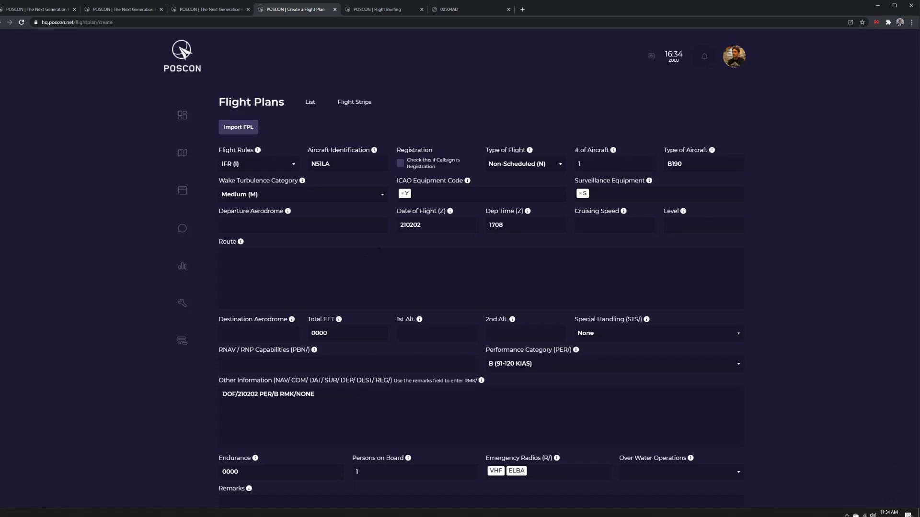
click(579, 200)
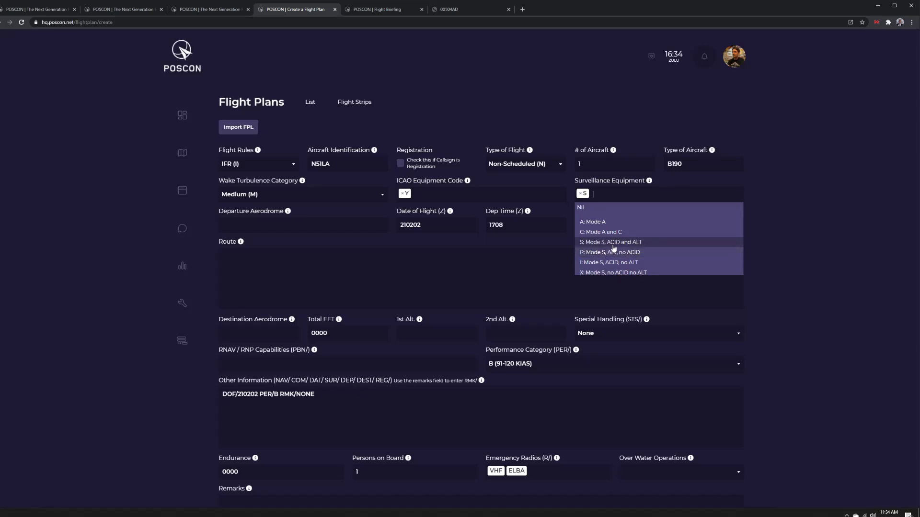
click(449, 240)
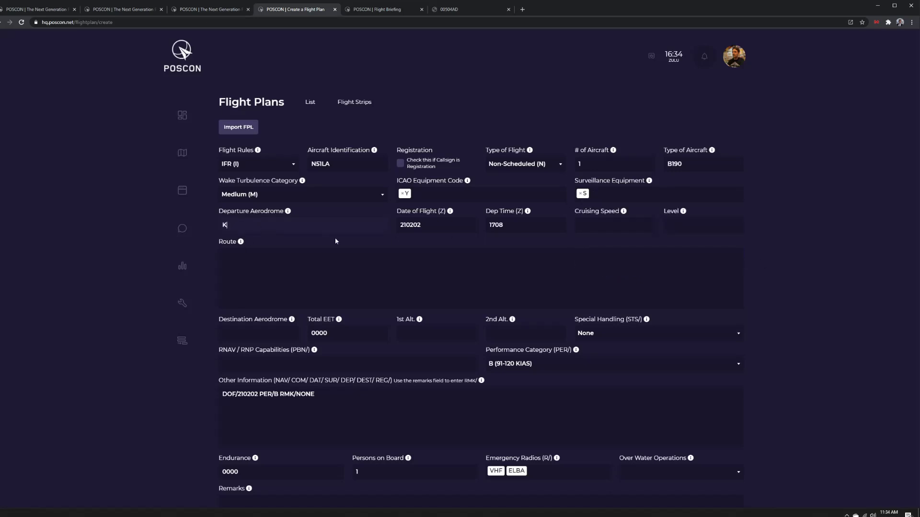
Step: Enter KJFK as the departure aerodrome and confirm the 1708 departure time
text(KH)
key(BackSpace)
text(JFK)
key(Tab)
key(Tab)
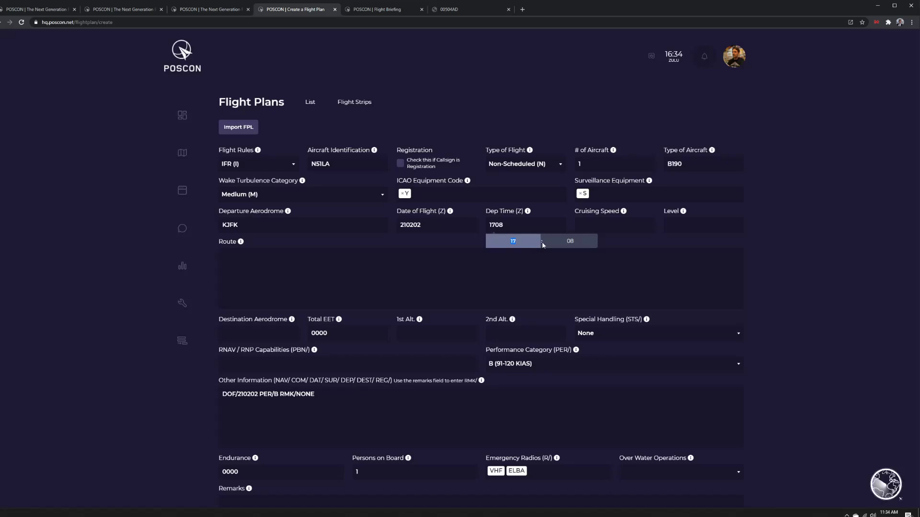
click(520, 226)
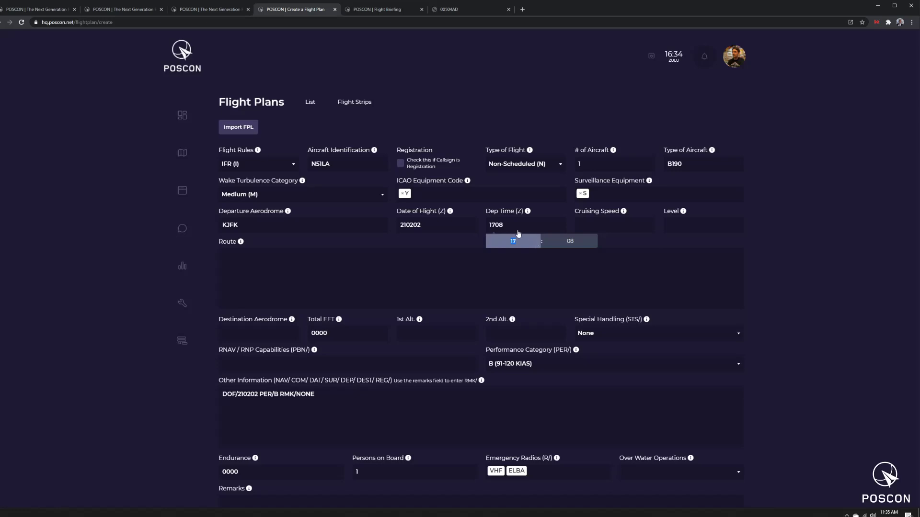
click(528, 266)
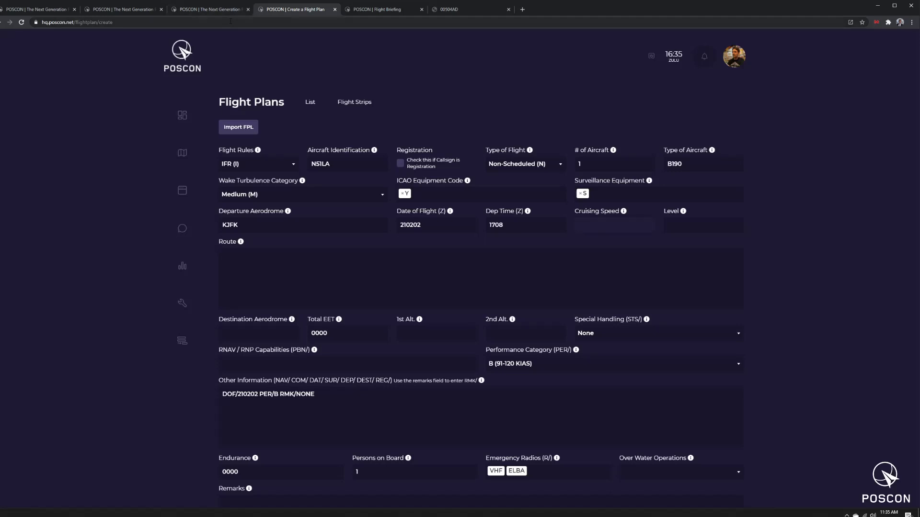
Step: Set the cruising speed to N0278
text(N)
text(N)
text(0)
text(278)
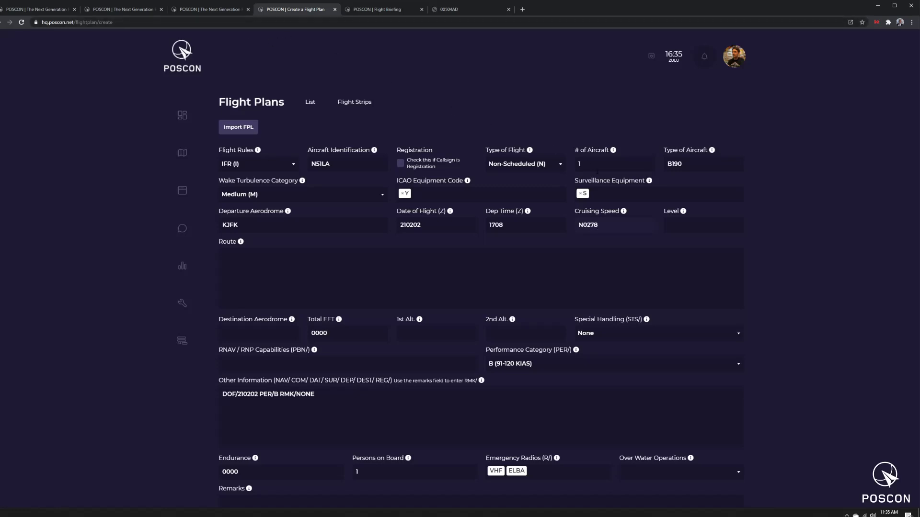
double_click(618, 228)
text(M083)
key(ctrl+a)
text(K0279)
key(Tab)
key(shift+Tab)
text(NM0)
key(BackSpace)
key(BackSpace)
text(03)
text(278)
Step: Enter M050 as the cruising level
key(Tab)
text(A060)
key(BackSpace)
key(BackSpace)
text(50)
key(BackSpace)
key(BackSpace)
key(BackSpace)
key(BackSpace)
text(M050)
key(Tab)
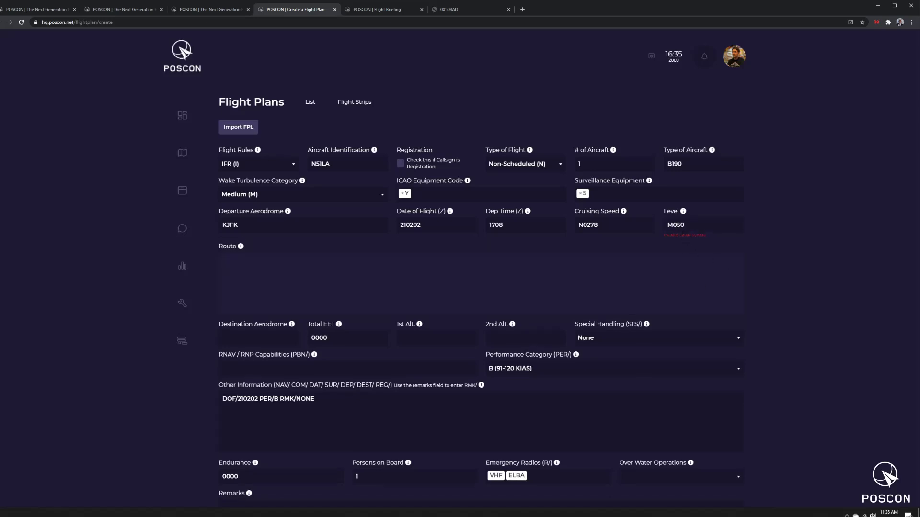
Step: Consult the level format help, then set level F210 and route MERIT ROBUC3
click(683, 211)
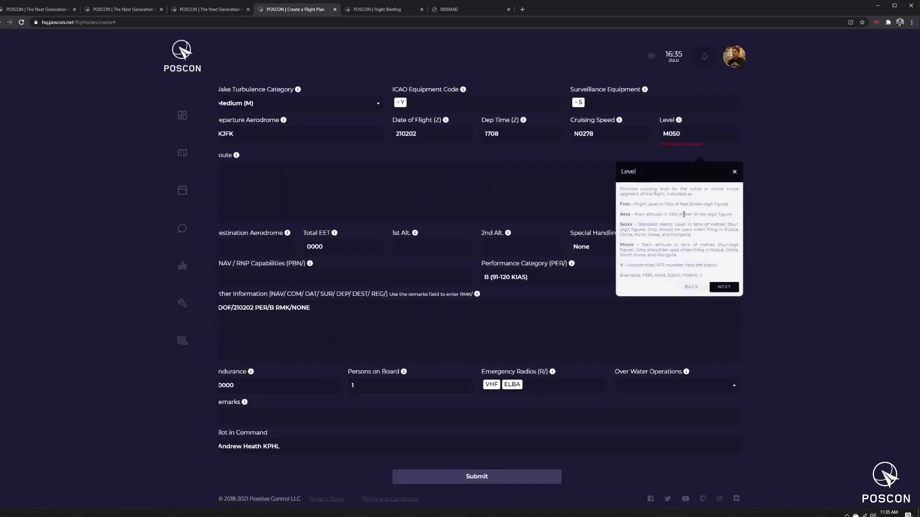
click(734, 171)
text(0)
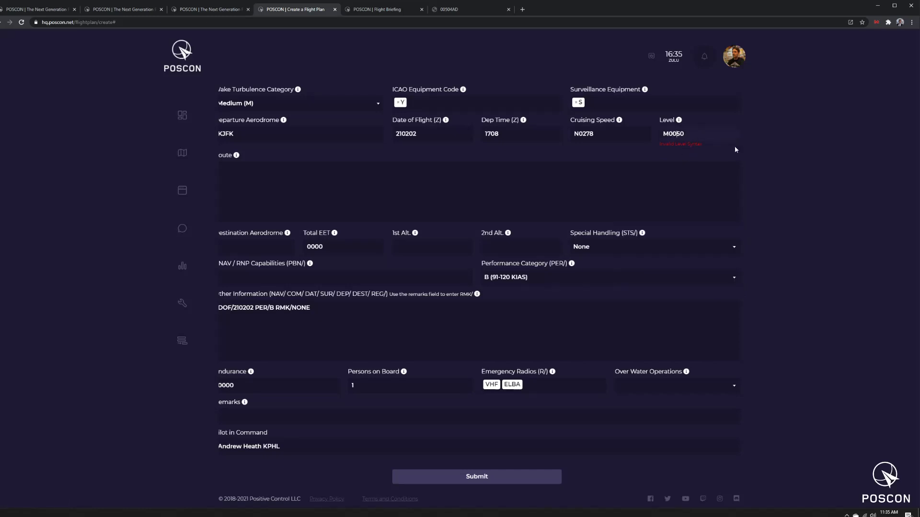
key(Tab)
click(733, 138)
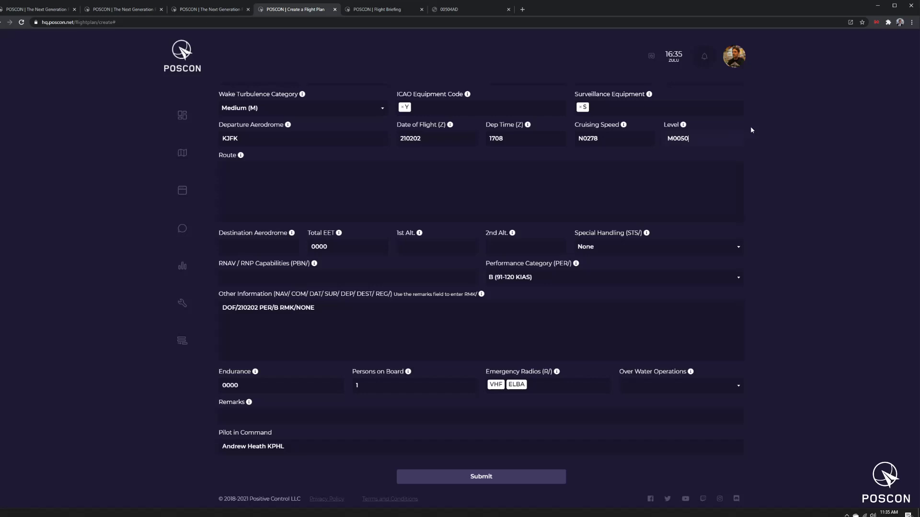
key(BackSpace)
key(BackSpace)
key(BackSpace)
key(BackSpace)
key(BackSpace)
text(F2)
text(10)
text(MERIT ROBUC)
text(3)
Step: Set destination aerodrome KBOS and total EET 0036
key(Tab)
text(KBOS)
key(Tab)
text(0036)
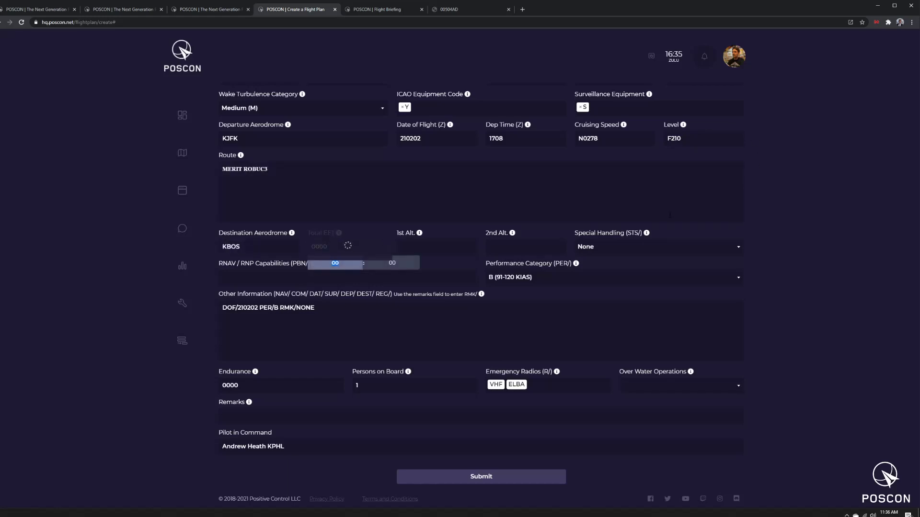
click(579, 254)
click(299, 330)
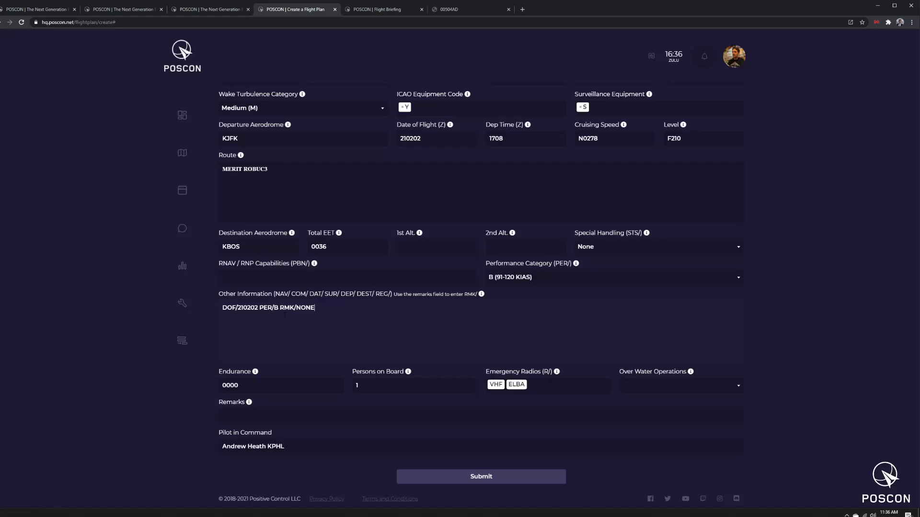
Step: Replace the aircraft identification N51LA with callsign AAL2312
drag(339, 309, 215, 312)
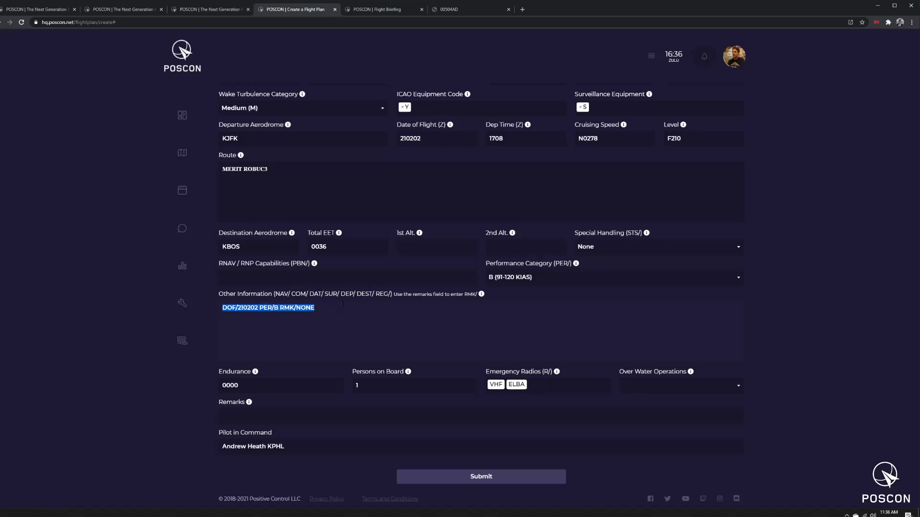
scroll(365, 211, up, 2)
drag(336, 165, 286, 168)
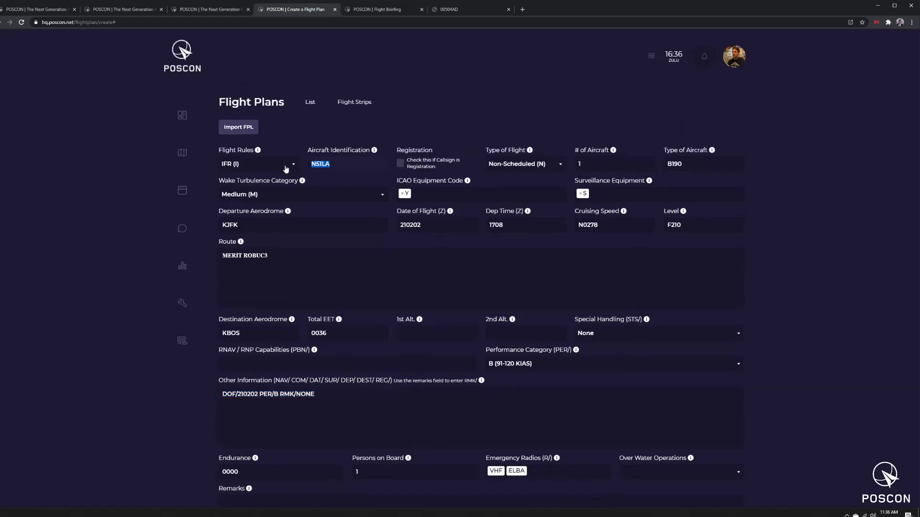
click(400, 163)
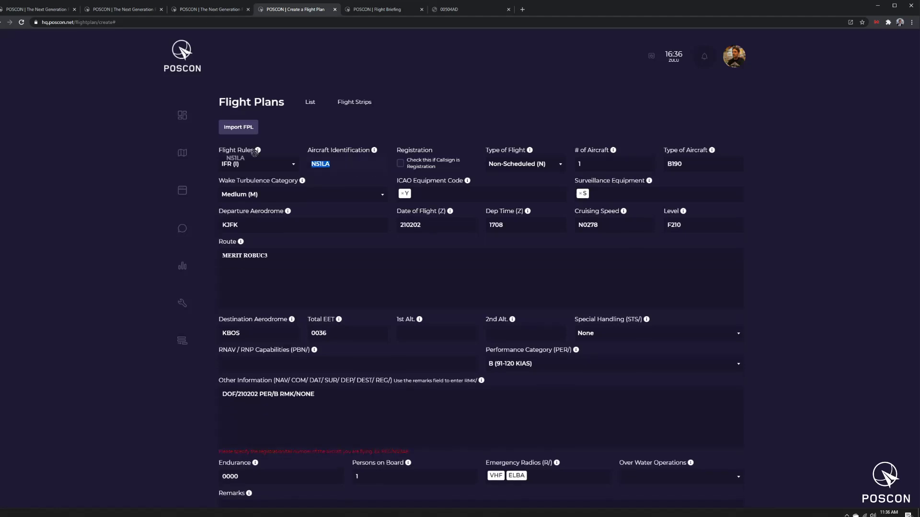
text(AAL2312)
key(Tab)
key(Tab)
key(Tab)
key(Tab)
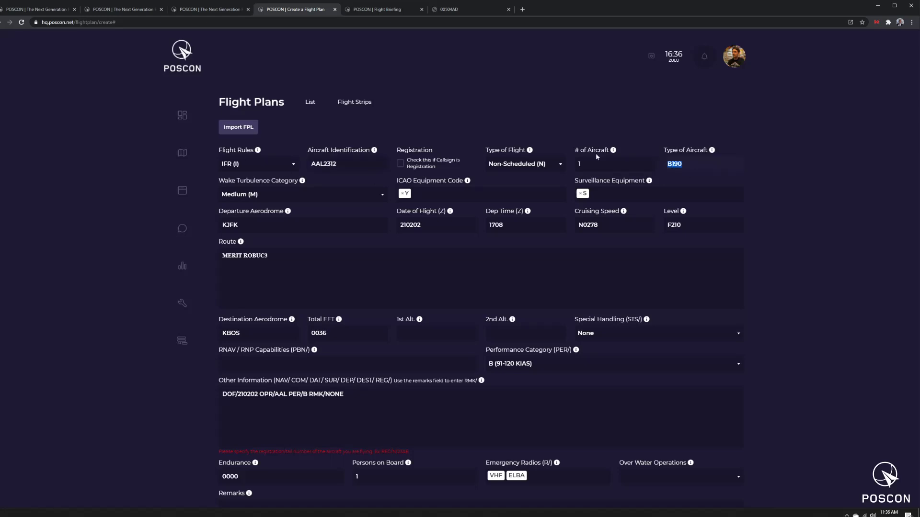
Step: Change the aircraft type to A319 and append REG/N169UW to Other Information
text(A319)
click(394, 447)
text(REG/)
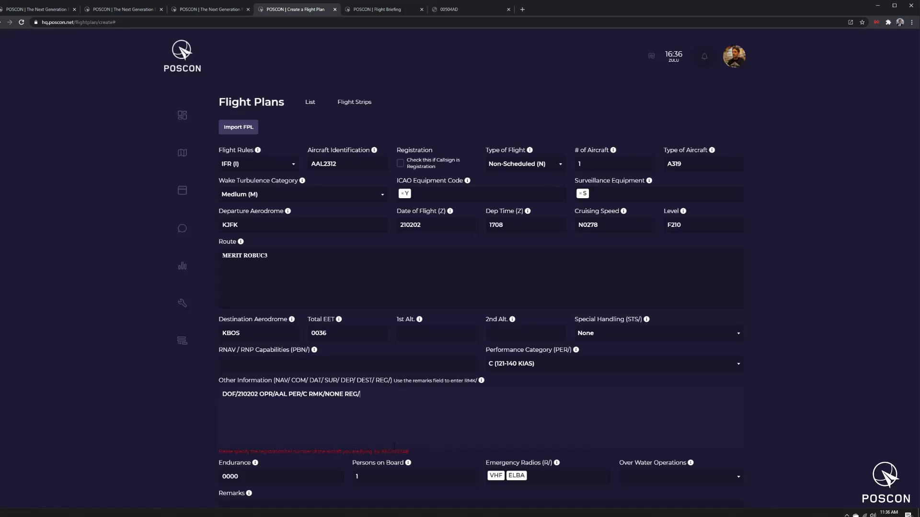
text(N169UW)
key(Tab)
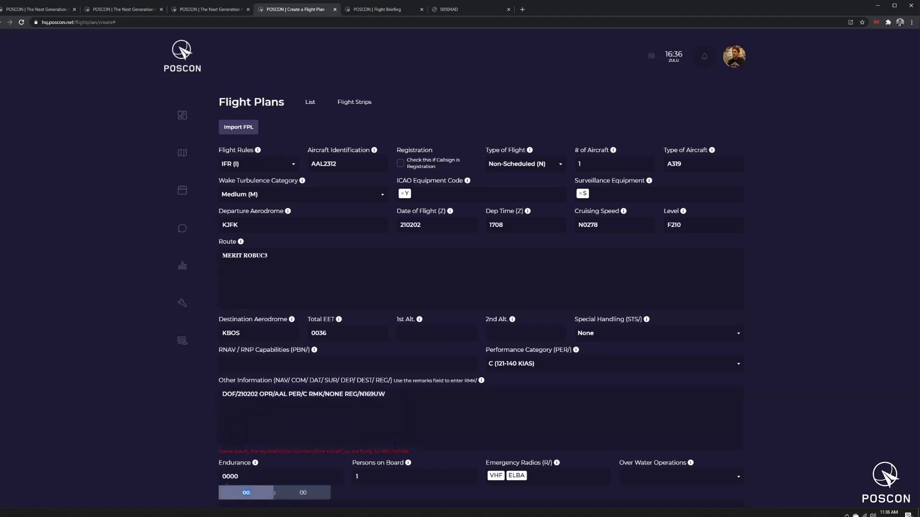
click(351, 411)
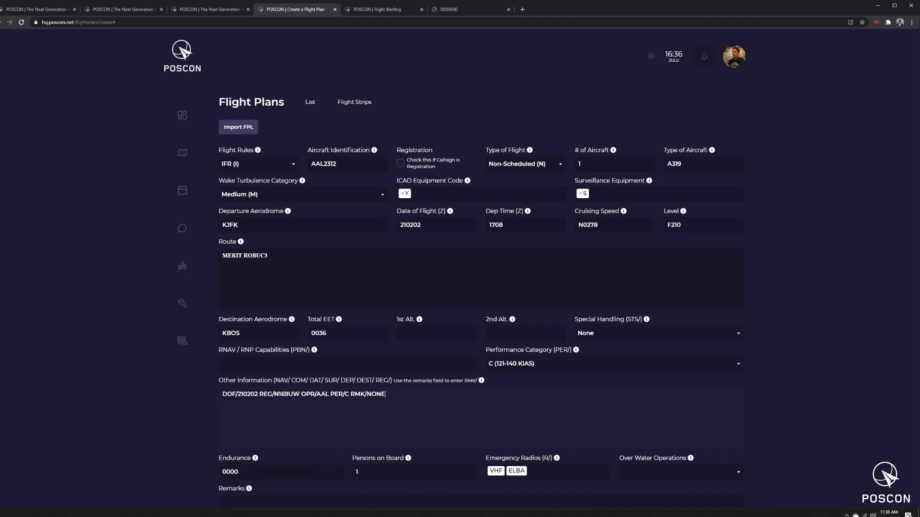
Step: Set the endurance to 0300
scroll(518, 378, down, 1)
scroll(517, 378, down, 2)
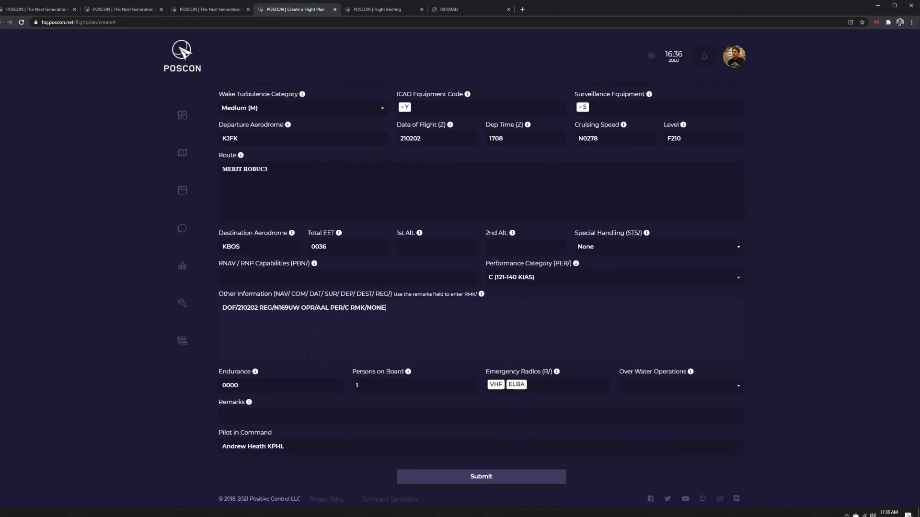
click(255, 388)
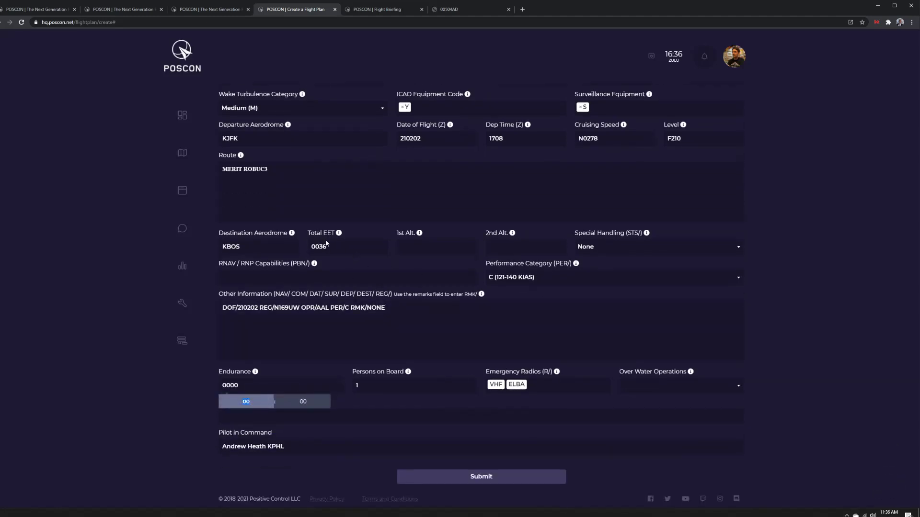
text(03)
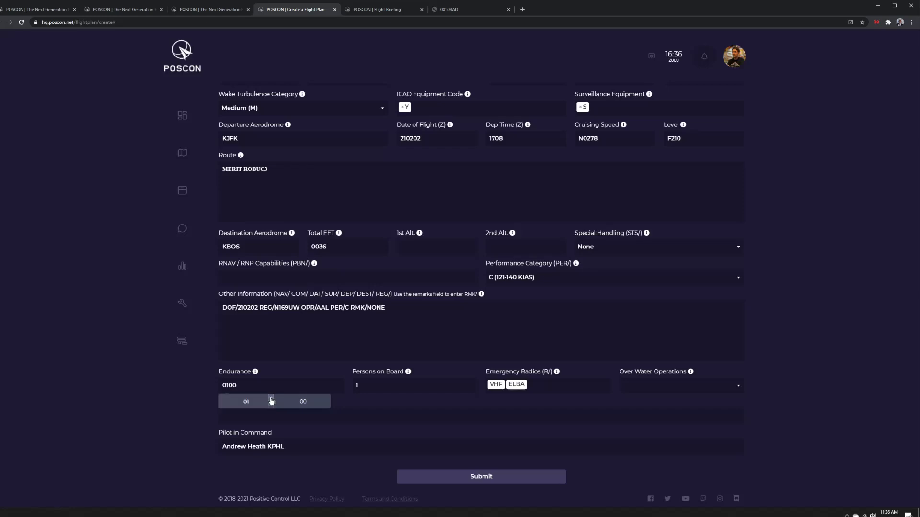
click(343, 248)
click(422, 330)
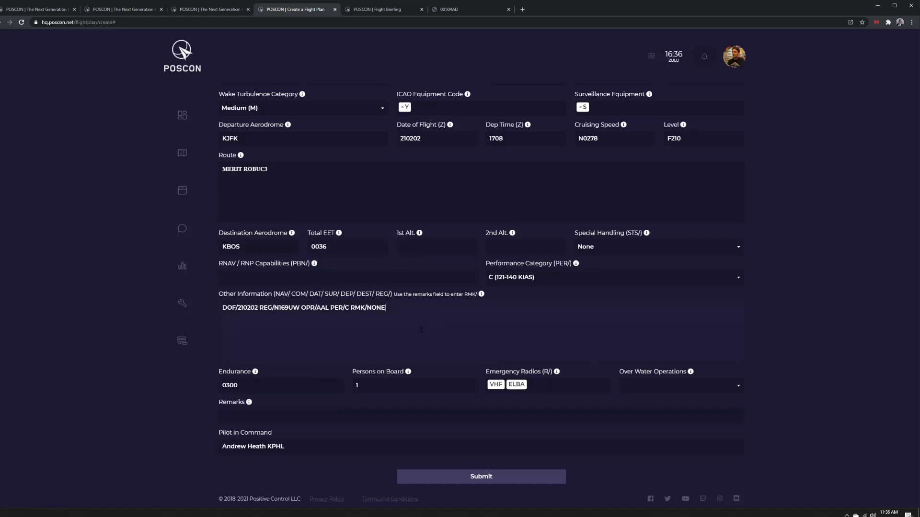
Step: Choose Non-EOW for over water operations
click(653, 385)
click(639, 407)
click(661, 399)
click(651, 386)
click(655, 385)
Step: File the flight plan to ATC and view its strip on the KJFK board
click(503, 477)
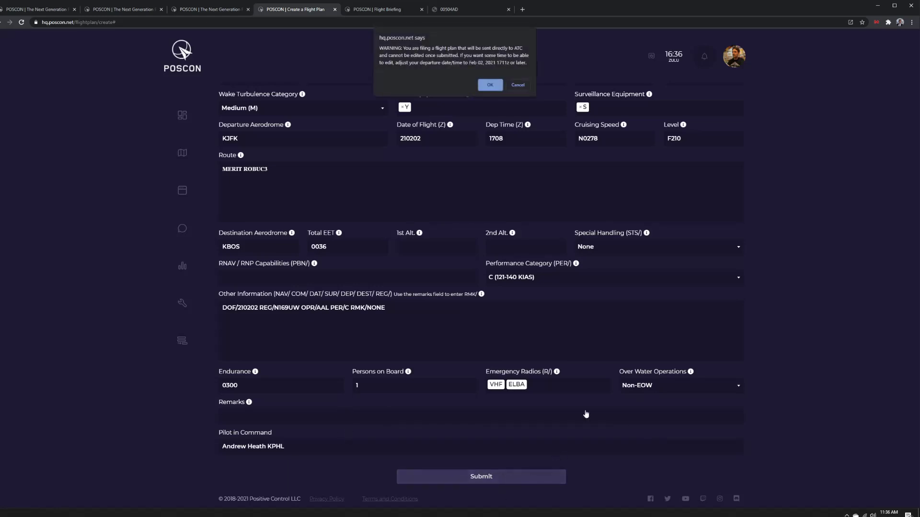
click(491, 86)
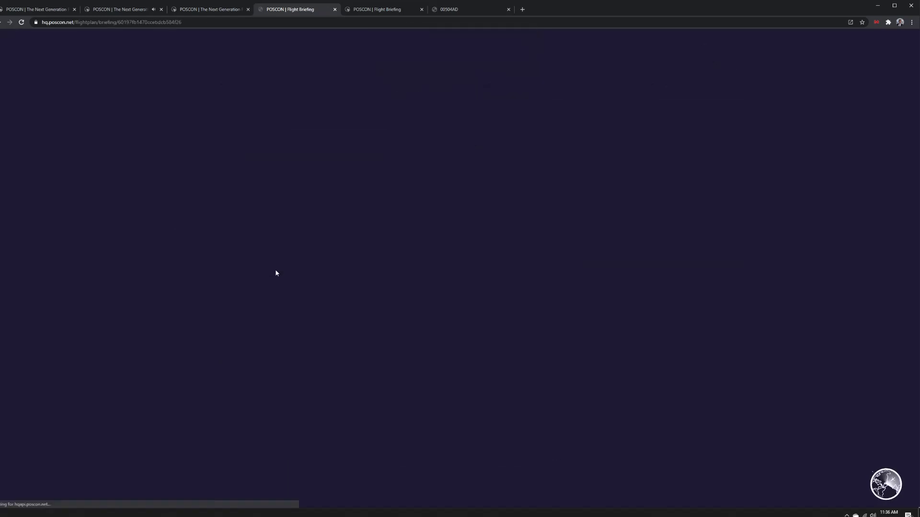
click(115, 10)
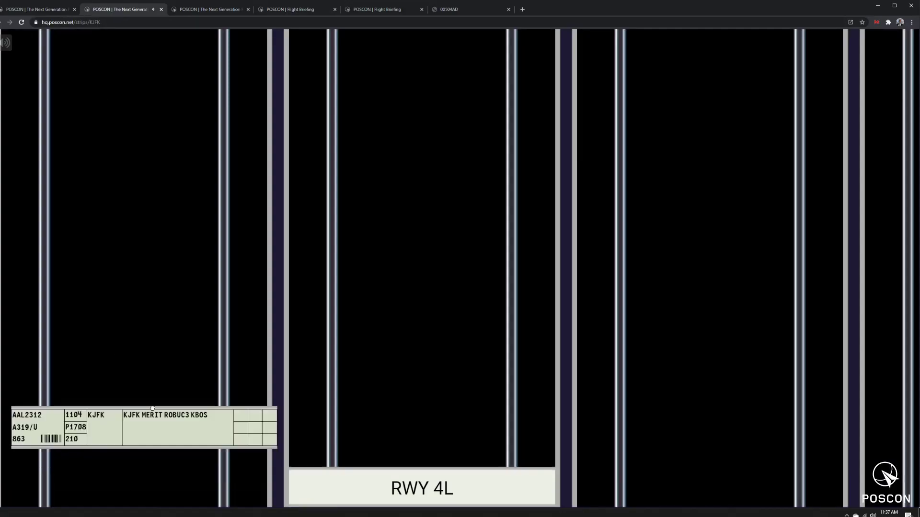